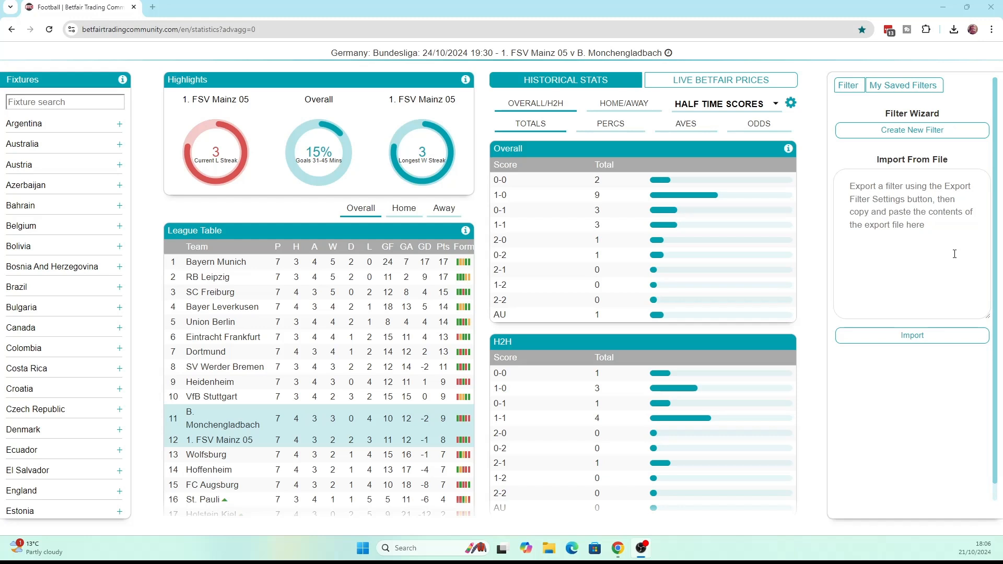
Create a new filter and build an Overall percentage stat that combines HT 1-1 and HT 0-0
{"action": "left_click", "coordinate": [902, 134]}
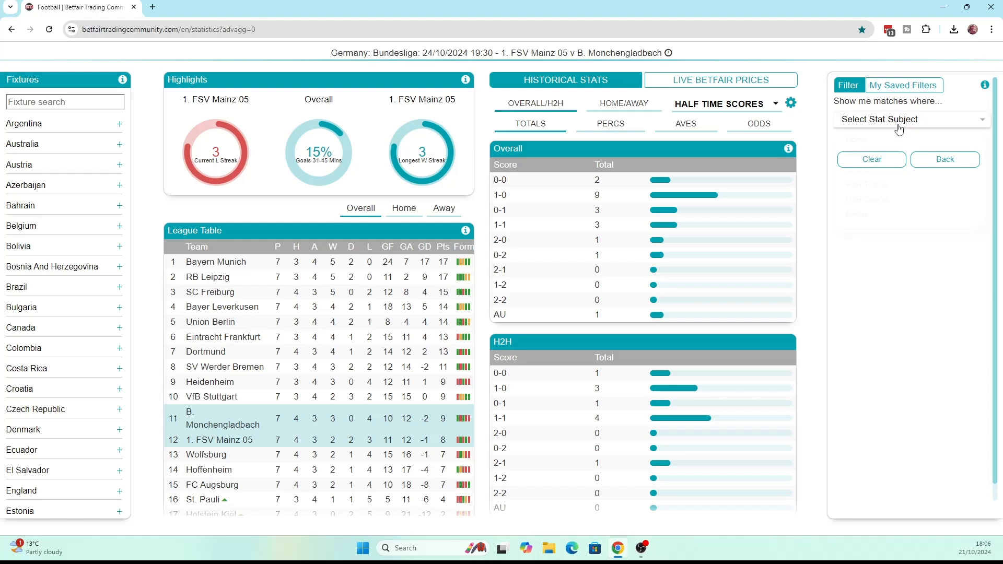
{"action": "left_click", "coordinate": [901, 122]}
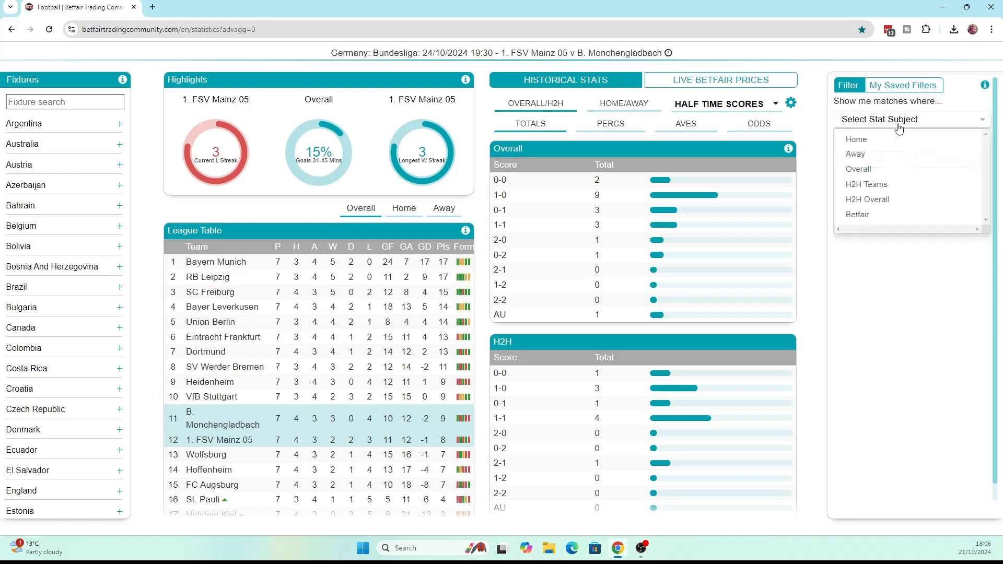
{"action": "left_click", "coordinate": [883, 170]}
{"action": "left_click", "coordinate": [876, 147]}
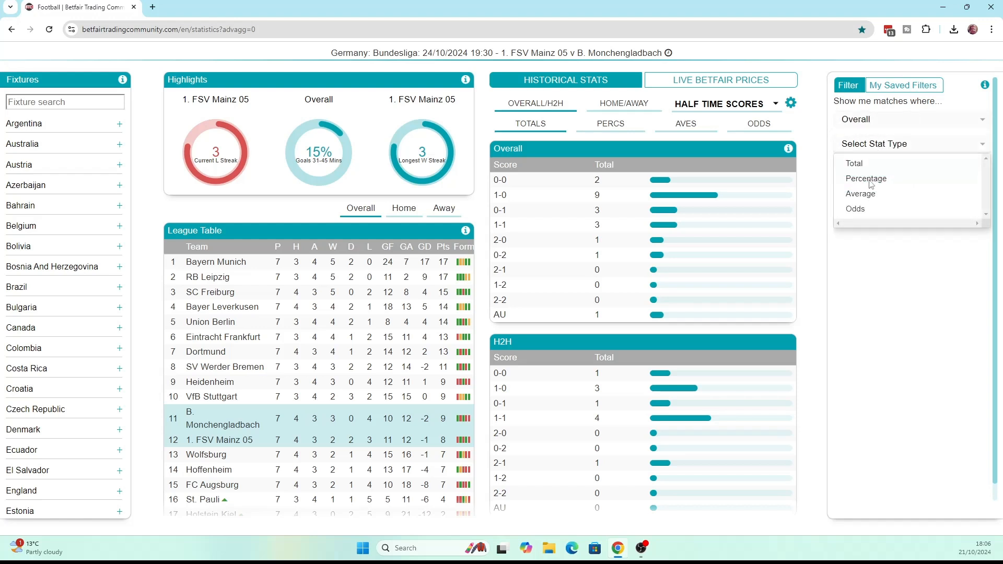
{"action": "left_click", "coordinate": [870, 179]}
{"action": "left_click", "coordinate": [880, 175]}
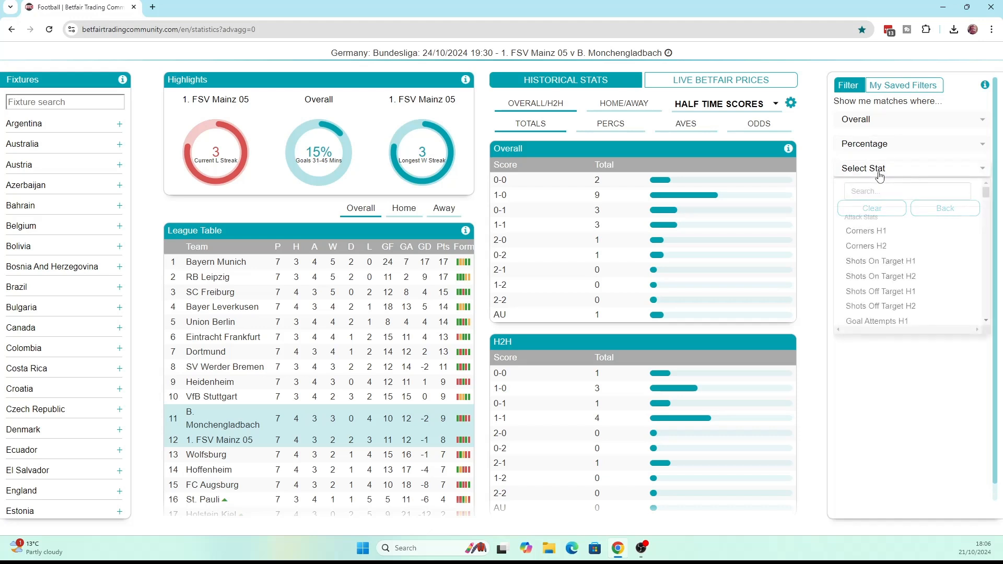
{"action": "scroll", "coordinate": [931, 286], "scroll_direction": "down", "scroll_amount": 10}
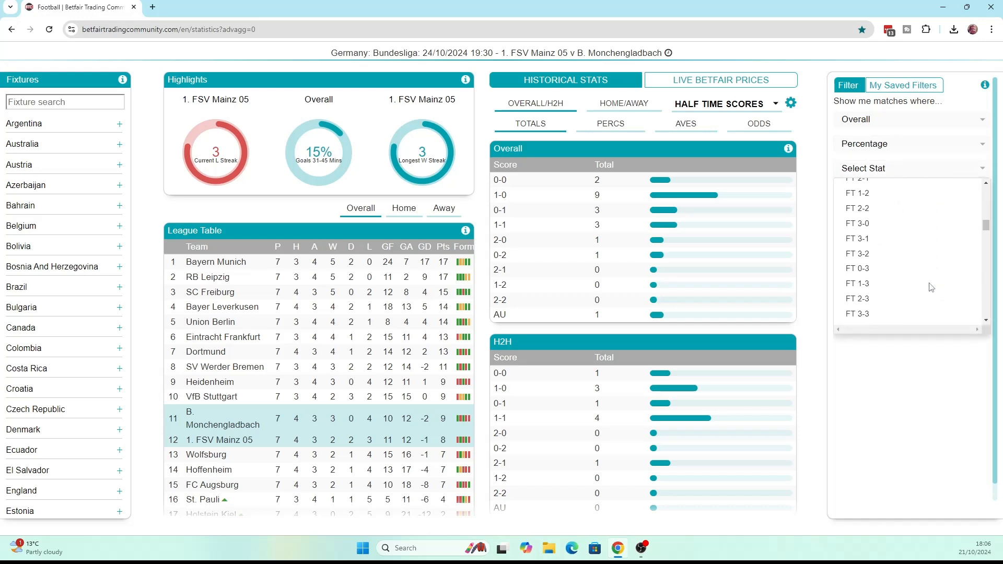
{"action": "scroll", "coordinate": [932, 287], "scroll_direction": "down", "scroll_amount": 6}
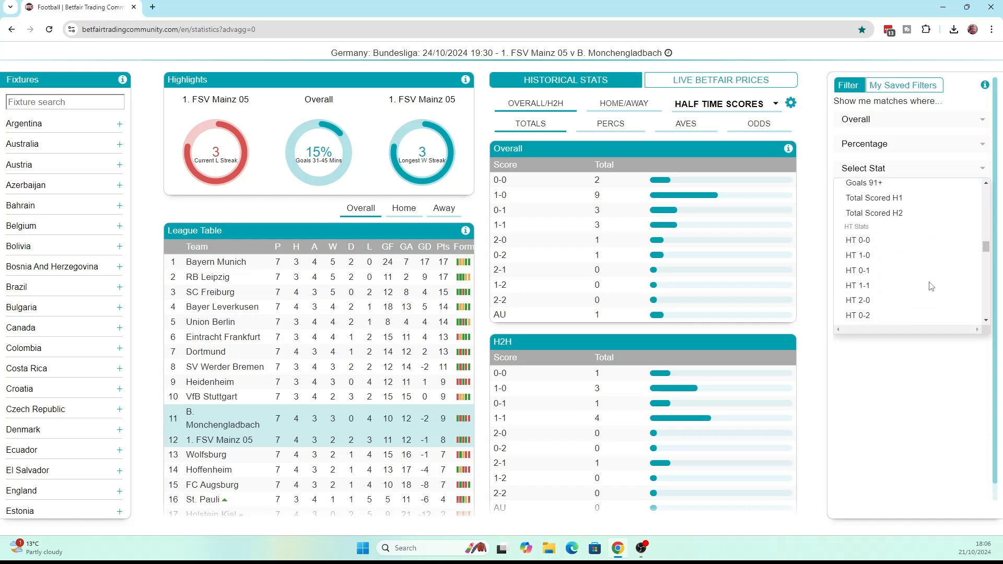
{"action": "left_click", "coordinate": [899, 277]}
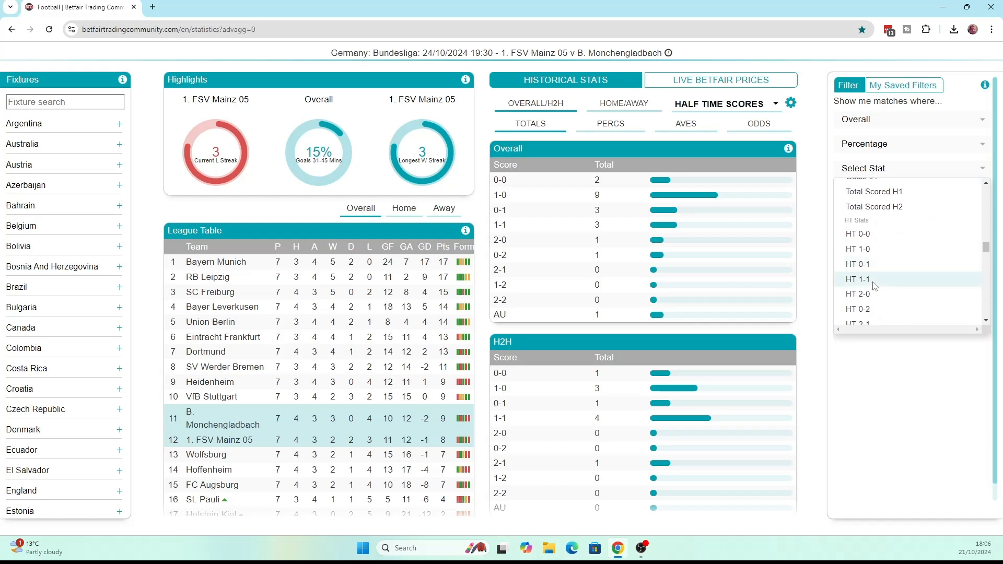
{"action": "left_click", "coordinate": [906, 234]}
{"action": "left_click", "coordinate": [906, 357]}
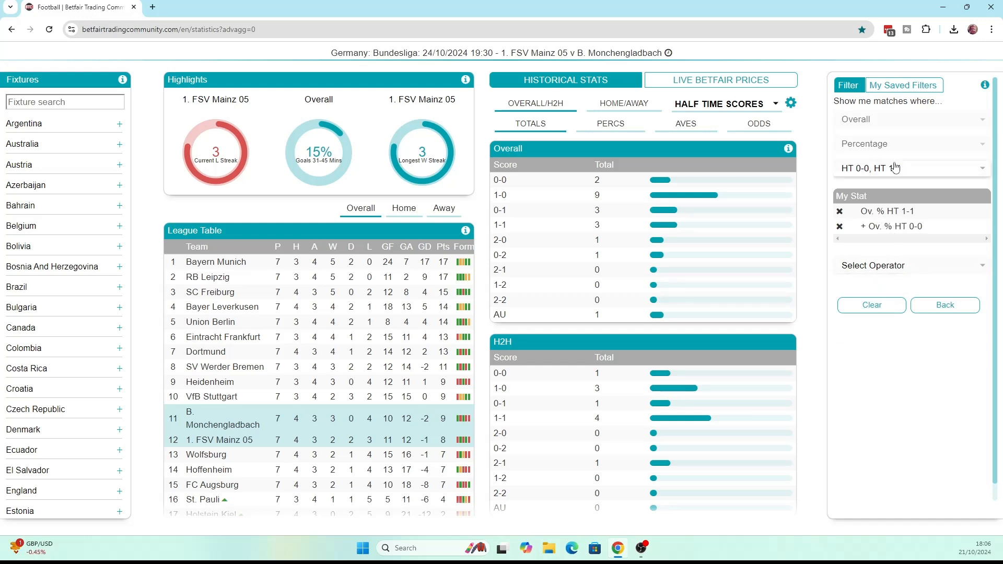
Require the combined half-time score percentage to be greater/equal to 60 and add it to the criteria list
{"action": "left_click", "coordinate": [890, 268]}
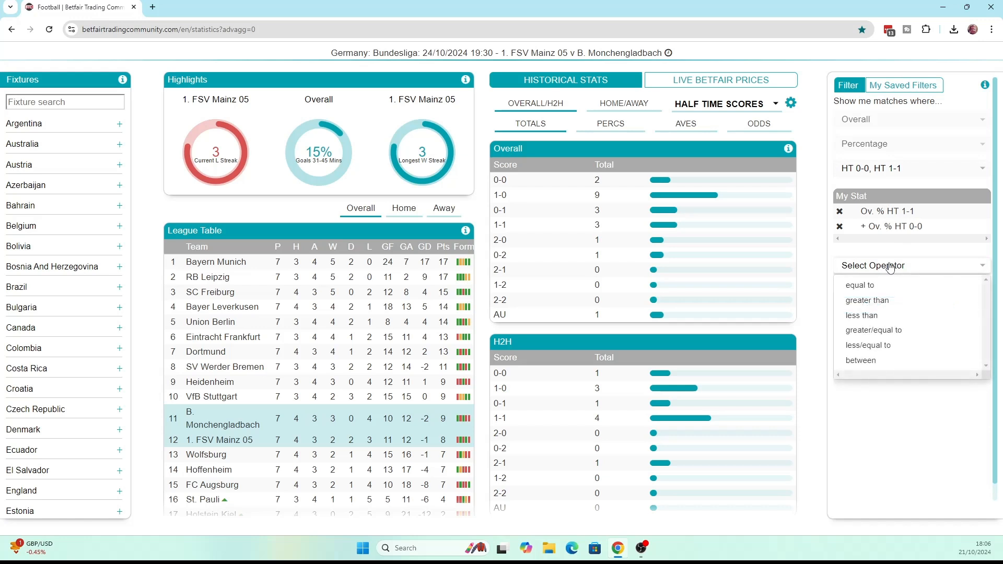
{"action": "left_click", "coordinate": [883, 330]}
{"action": "left_click", "coordinate": [871, 287]}
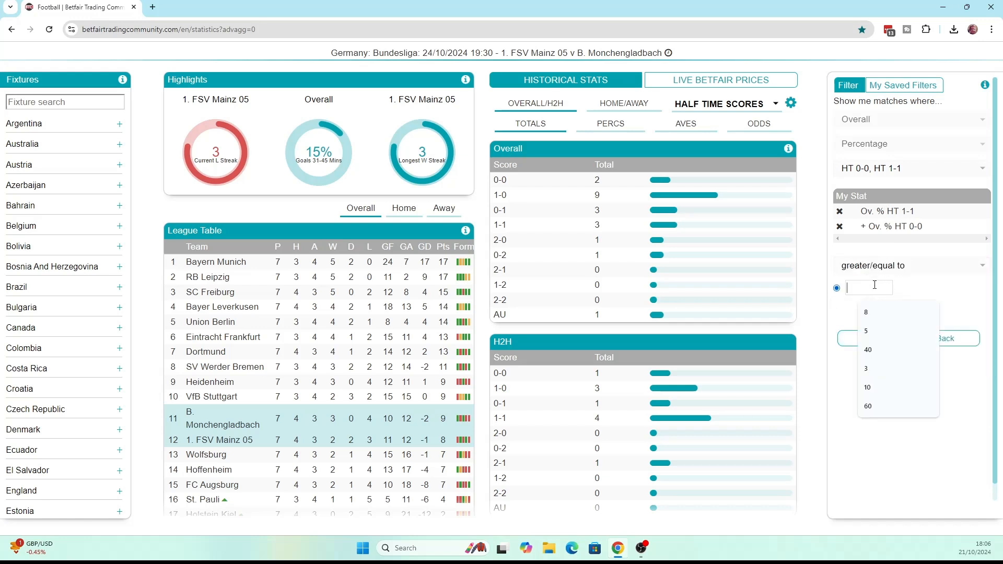
{"action": "type", "text": "60"}
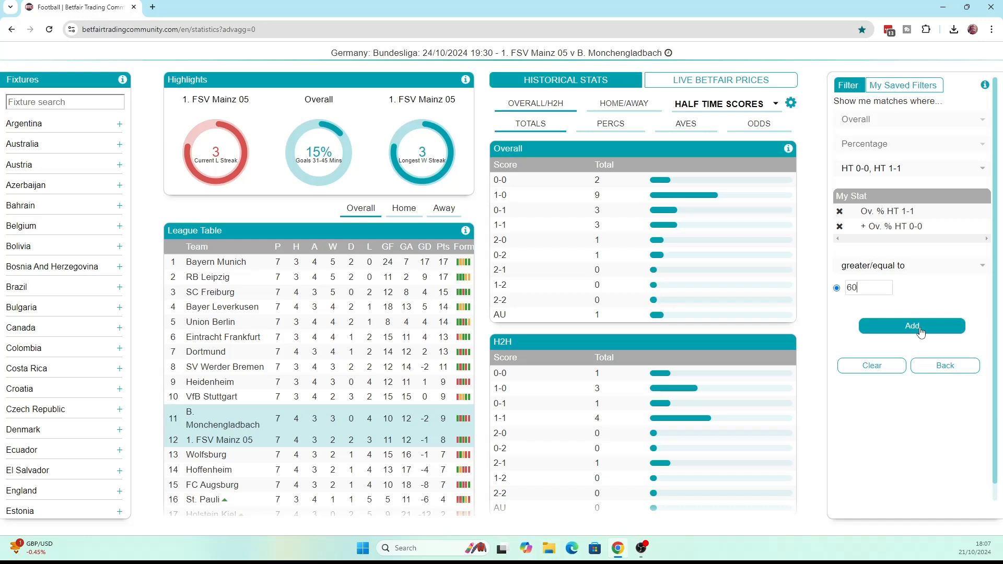
{"action": "left_click", "coordinate": [921, 329]}
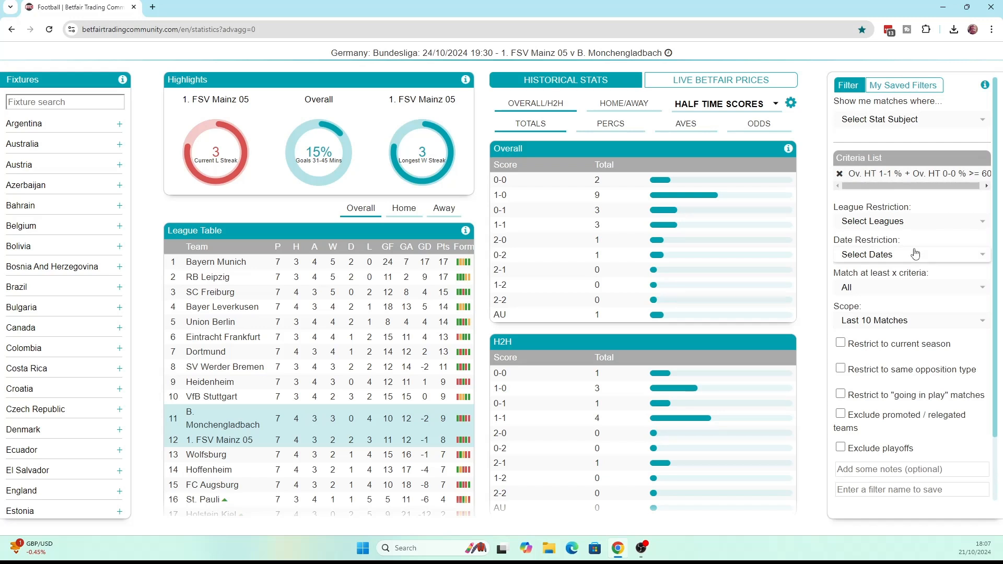
Select the Overall percentage stat Drew for a second filter criterion
{"action": "left_click", "coordinate": [915, 122]}
{"action": "left_click", "coordinate": [869, 168]}
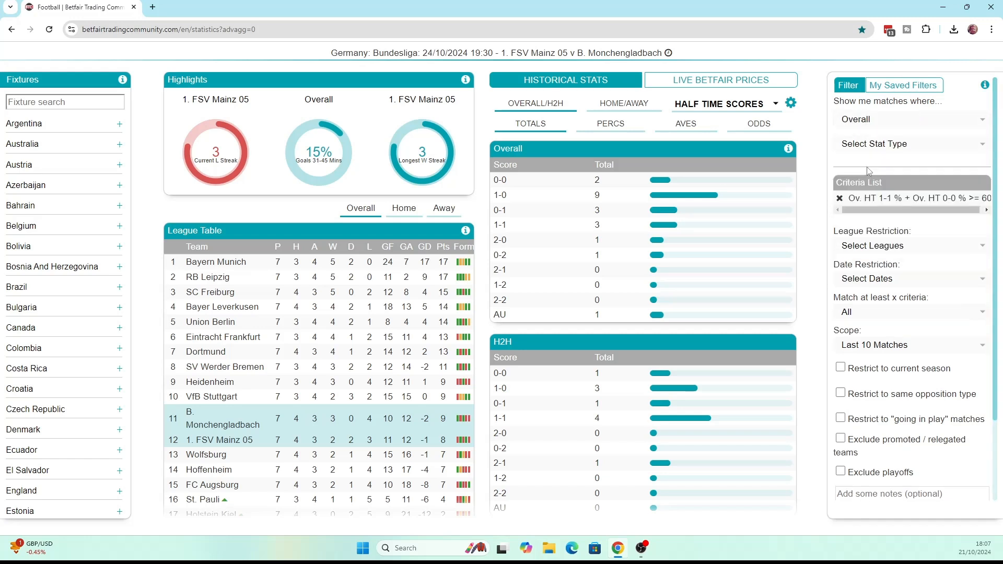
{"action": "left_click", "coordinate": [887, 156]}
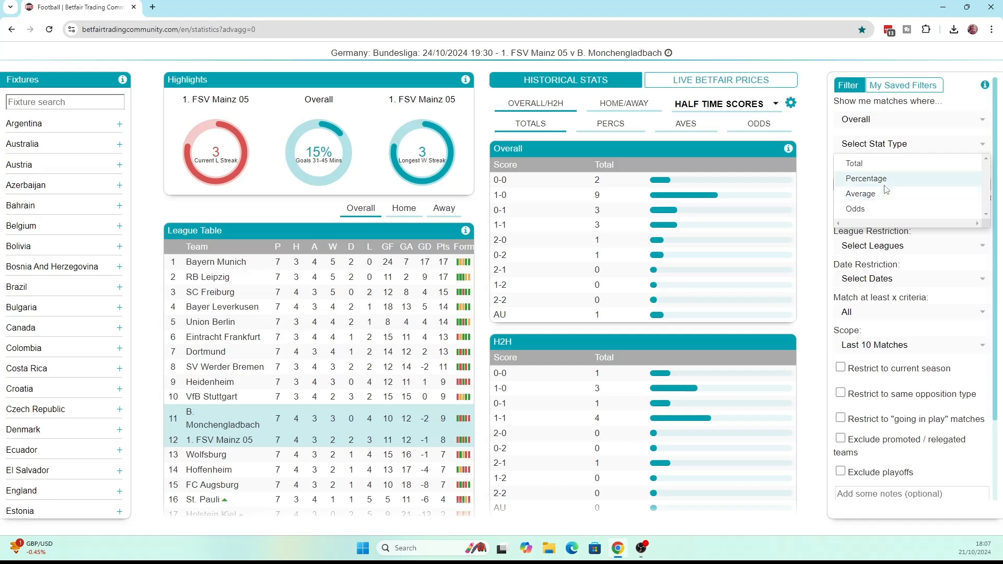
{"action": "left_click", "coordinate": [887, 177]}
{"action": "left_click", "coordinate": [883, 169]}
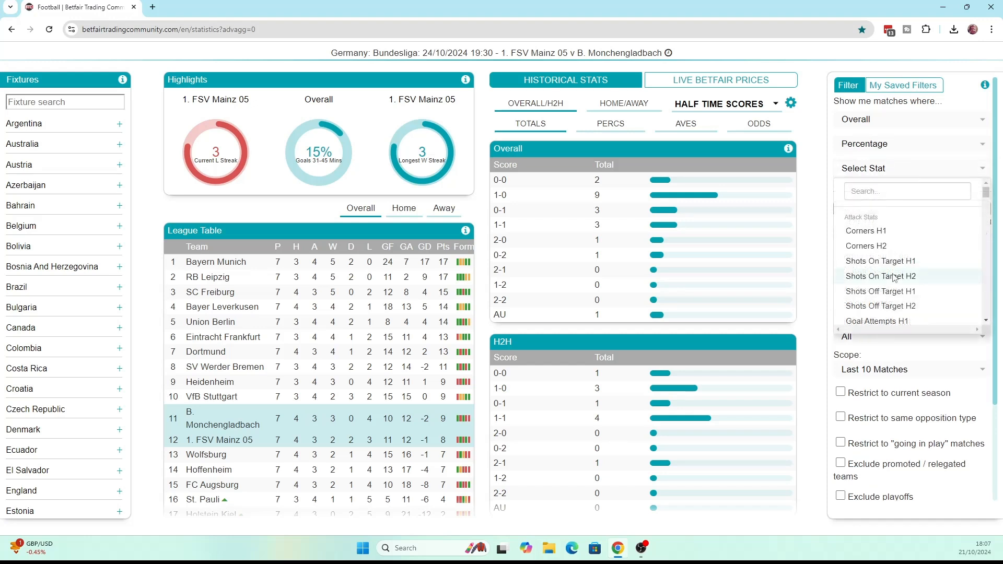
{"action": "scroll", "coordinate": [895, 278], "scroll_direction": "down", "scroll_amount": 5}
{"action": "scroll", "coordinate": [895, 278], "scroll_direction": "down", "scroll_amount": 8}
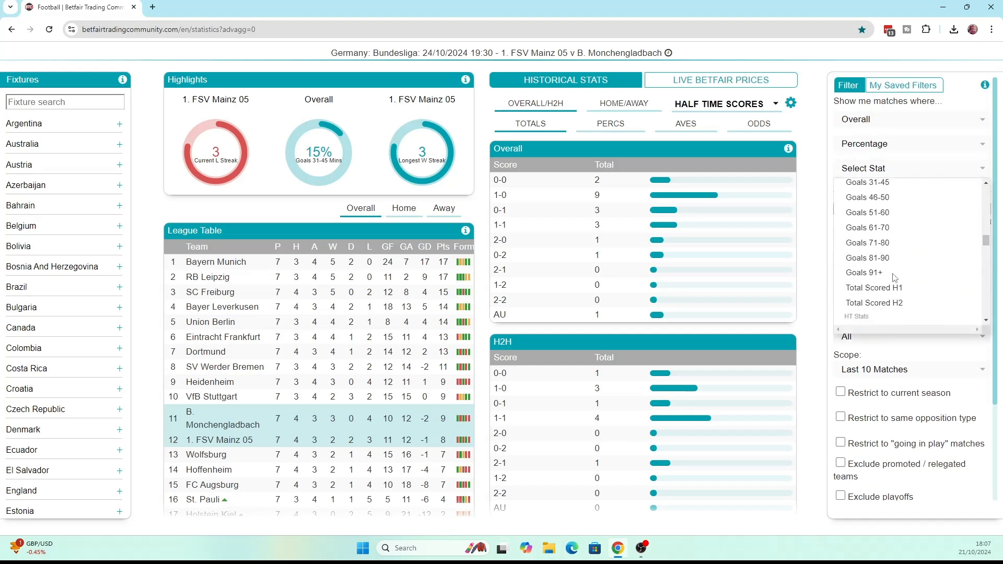
{"action": "scroll", "coordinate": [888, 261], "scroll_direction": "down", "scroll_amount": 5}
{"action": "scroll", "coordinate": [867, 230], "scroll_direction": "up", "scroll_amount": 1}
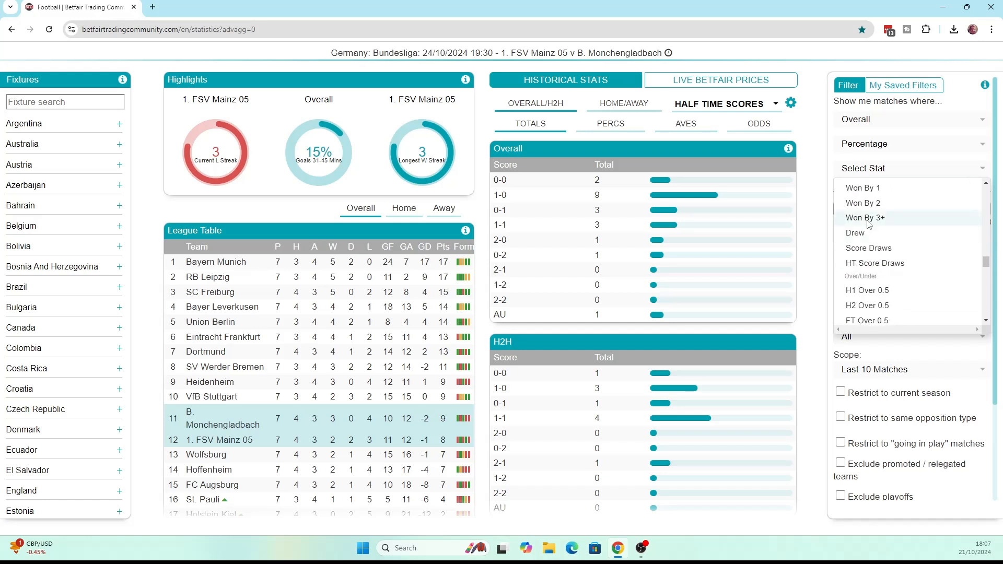
{"action": "left_click", "coordinate": [863, 235]}
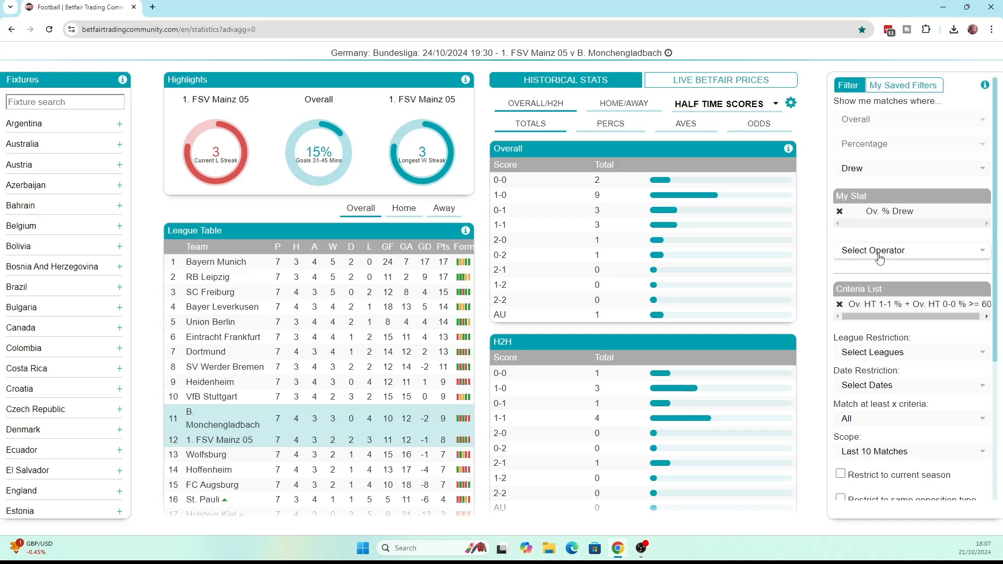
Require the Drew percentage to be less/equal to 25 and add it as a separate criterion
{"action": "left_click", "coordinate": [880, 257]}
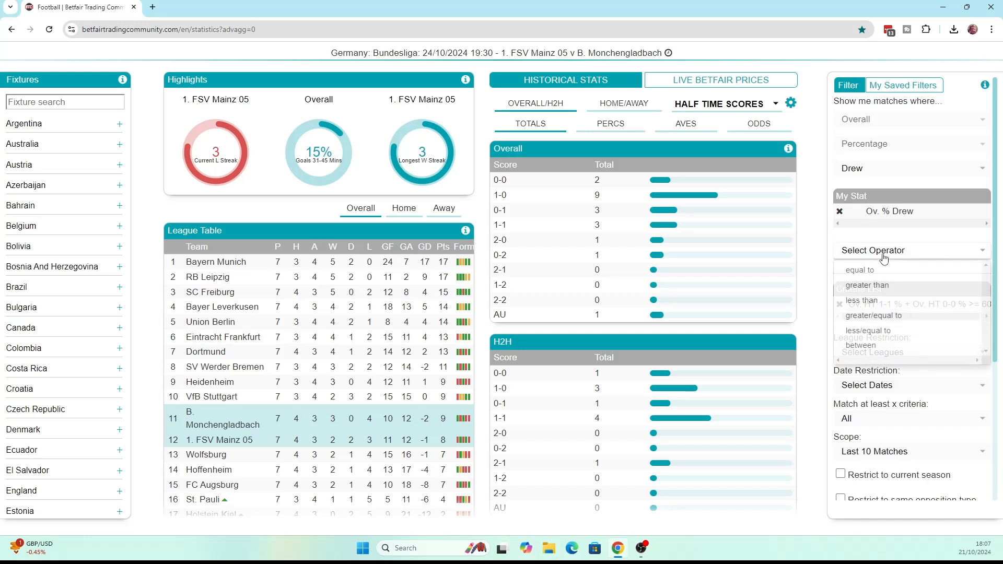
{"action": "left_click", "coordinate": [883, 330]}
{"action": "left_click", "coordinate": [859, 273]}
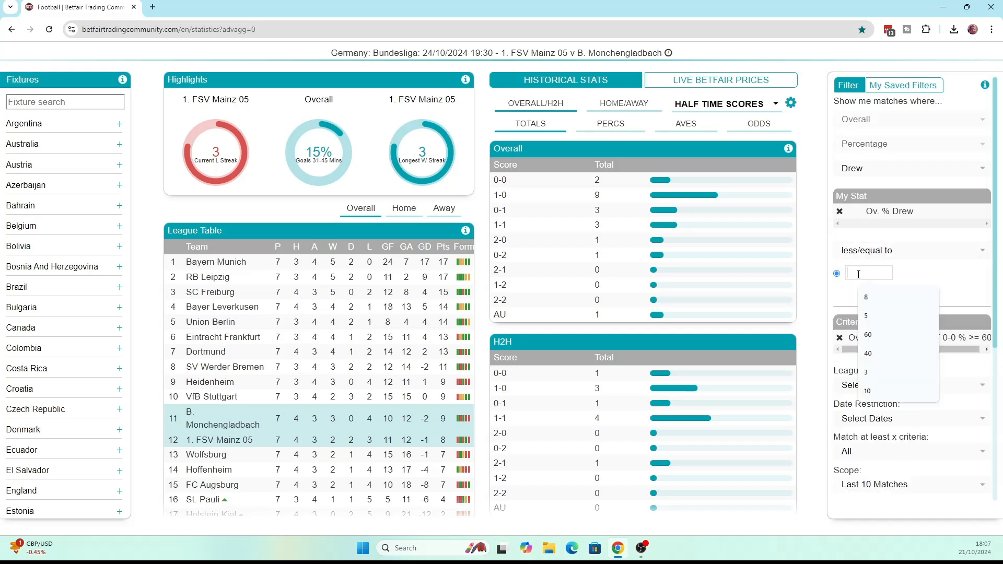
{"action": "type", "text": "25"}
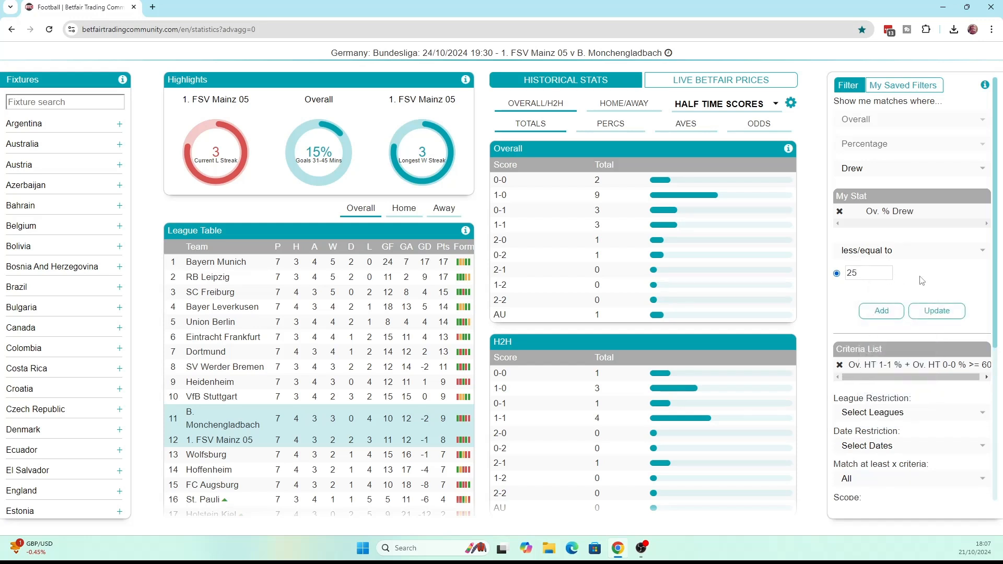
{"action": "left_click", "coordinate": [882, 310]}
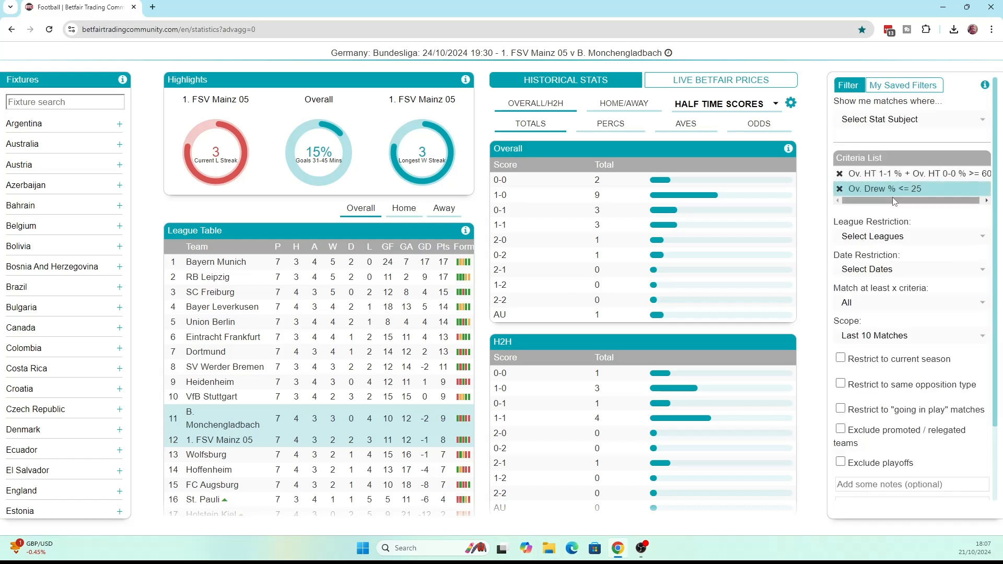
Select the Overall total stat Matches Played for a third filter criterion
{"action": "left_click", "coordinate": [931, 118]}
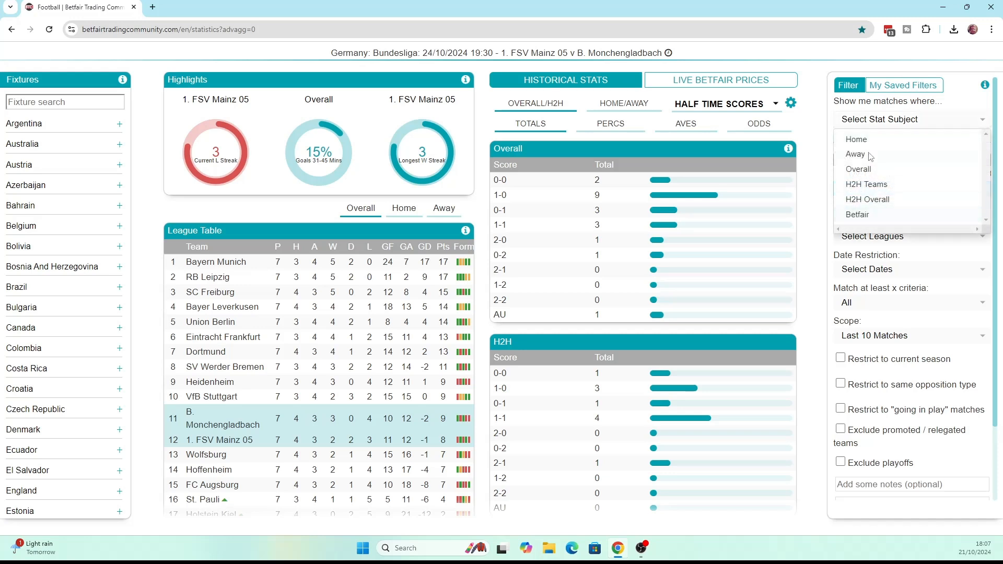
{"action": "left_click", "coordinate": [864, 169]}
{"action": "left_click", "coordinate": [859, 149]}
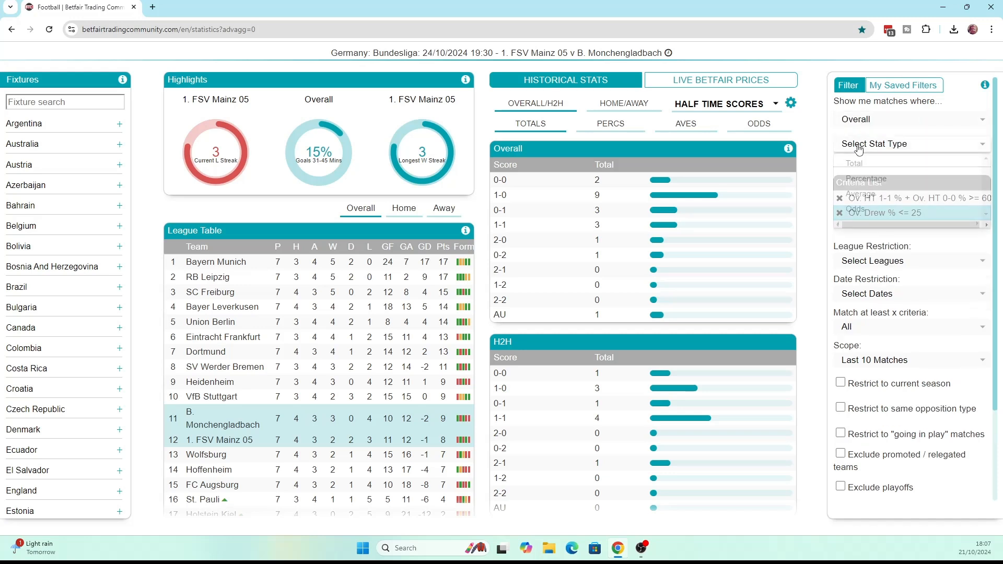
{"action": "left_click", "coordinate": [875, 164]}
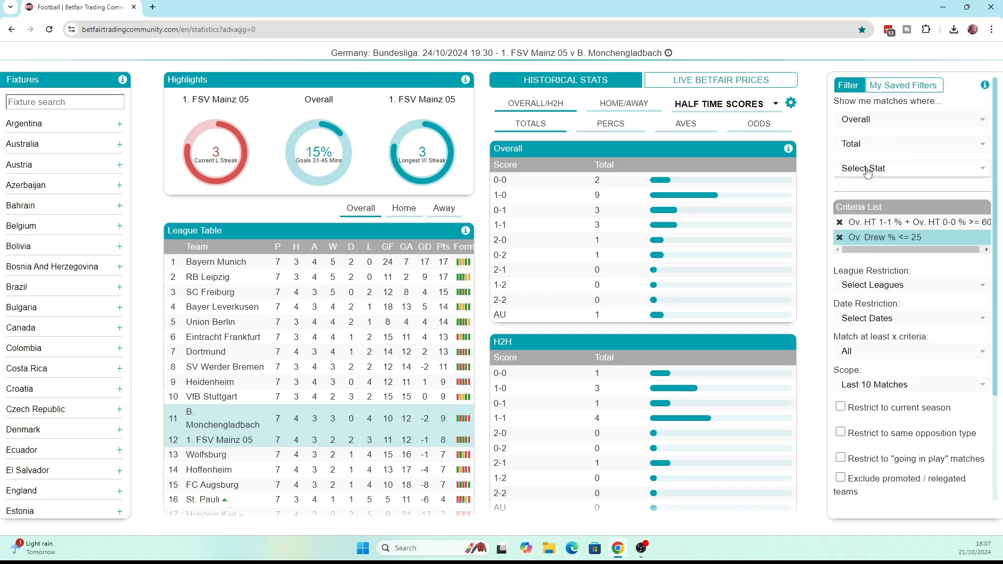
{"action": "left_click", "coordinate": [867, 170]}
{"action": "scroll", "coordinate": [949, 242], "scroll_direction": "down", "scroll_amount": 5}
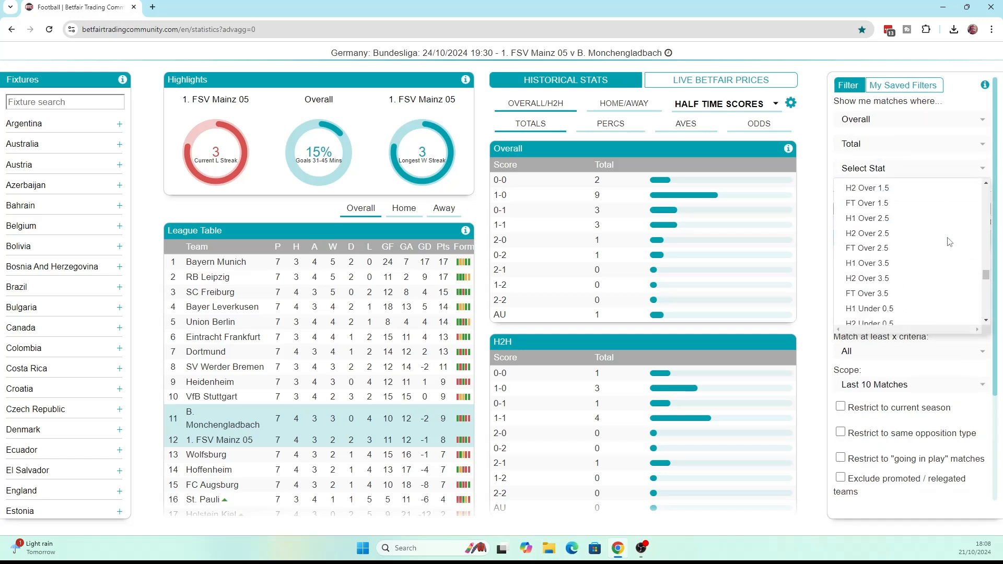
{"action": "scroll", "coordinate": [950, 242], "scroll_direction": "down", "scroll_amount": 10}
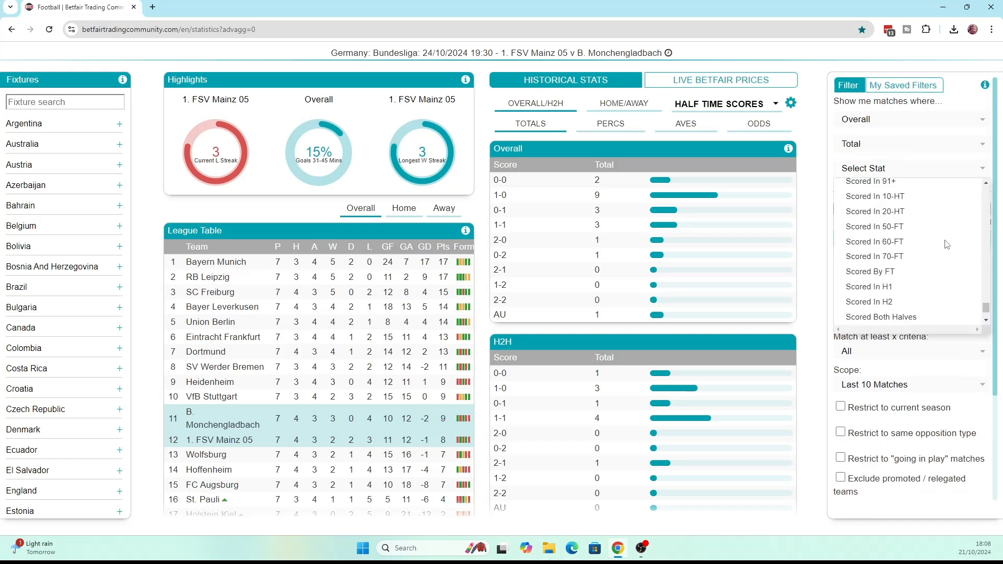
{"action": "left_click", "coordinate": [820, 166]}
Require Matches Played to be greater/equal to 8 and add it as a separate criterion
{"action": "left_click", "coordinate": [887, 261]}
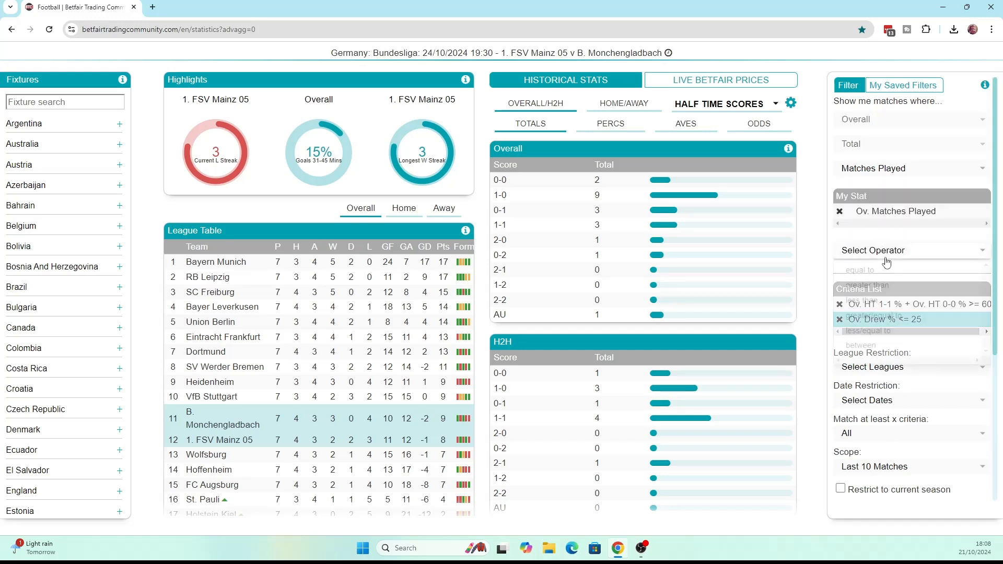
{"action": "left_click", "coordinate": [870, 315]}
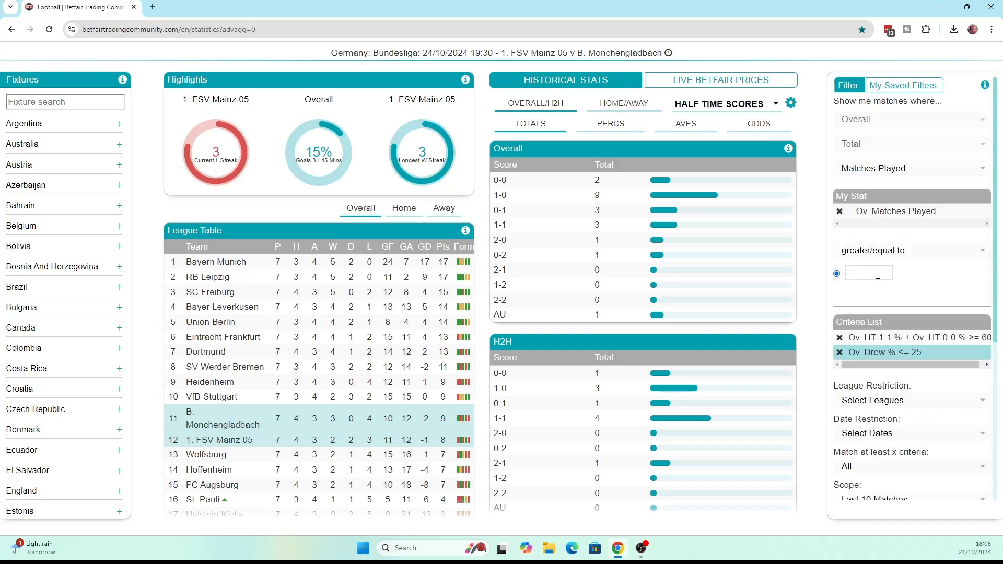
{"action": "left_click", "coordinate": [878, 274]}
{"action": "type", "text": "8"}
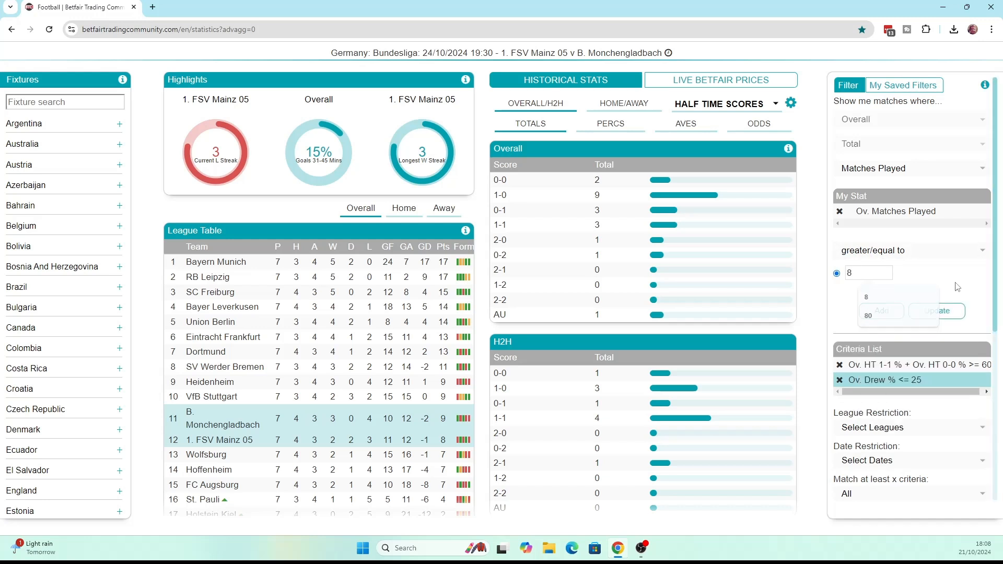
{"action": "left_click", "coordinate": [885, 312]}
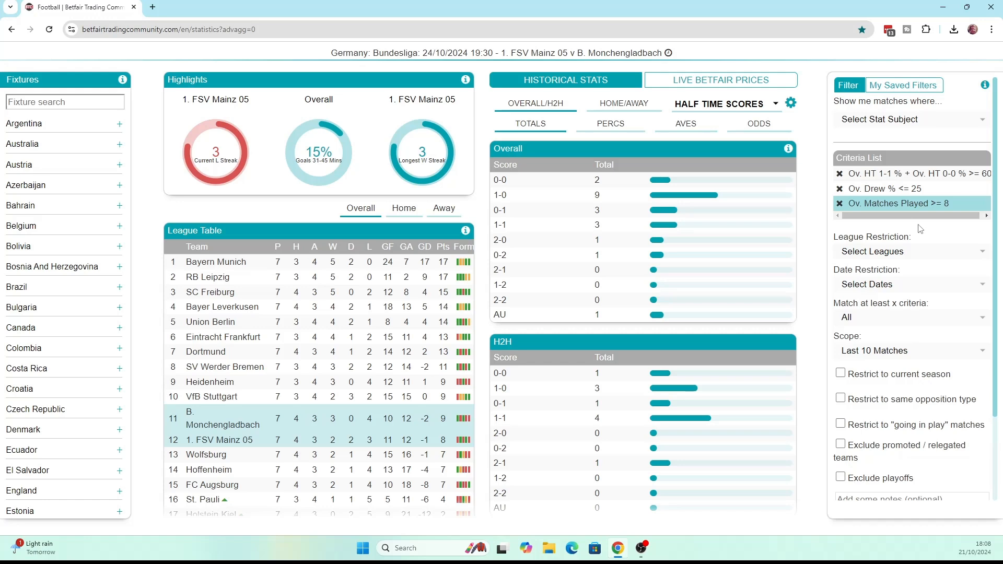
Restrict the filter to the current season and "going in play" matches, and exclude playoffs
{"action": "scroll", "coordinate": [923, 287], "scroll_direction": "down", "scroll_amount": 2}
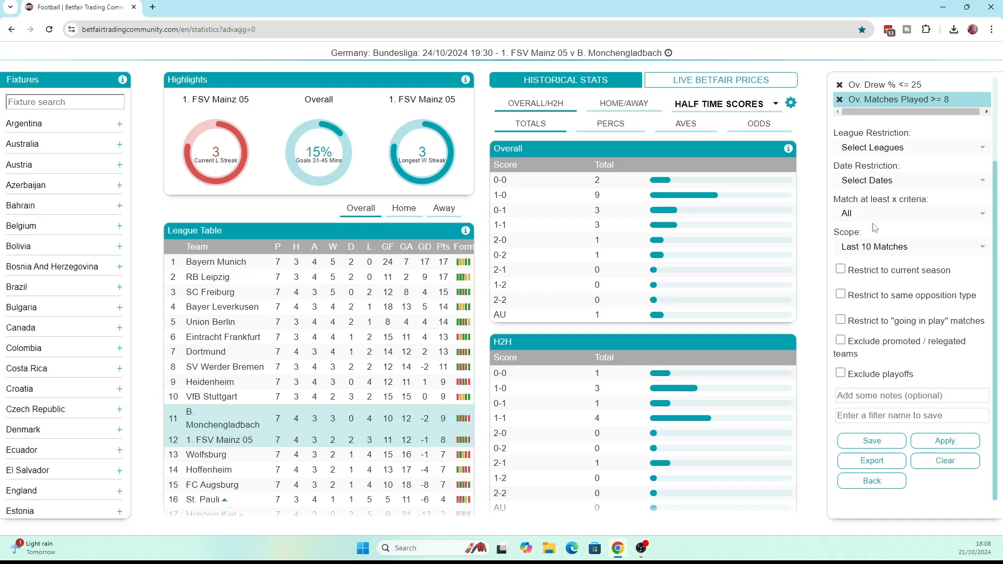
{"action": "left_click", "coordinate": [840, 269]}
{"action": "left_click", "coordinate": [843, 321]}
{"action": "left_click", "coordinate": [841, 373]}
{"action": "left_click", "coordinate": [852, 416]}
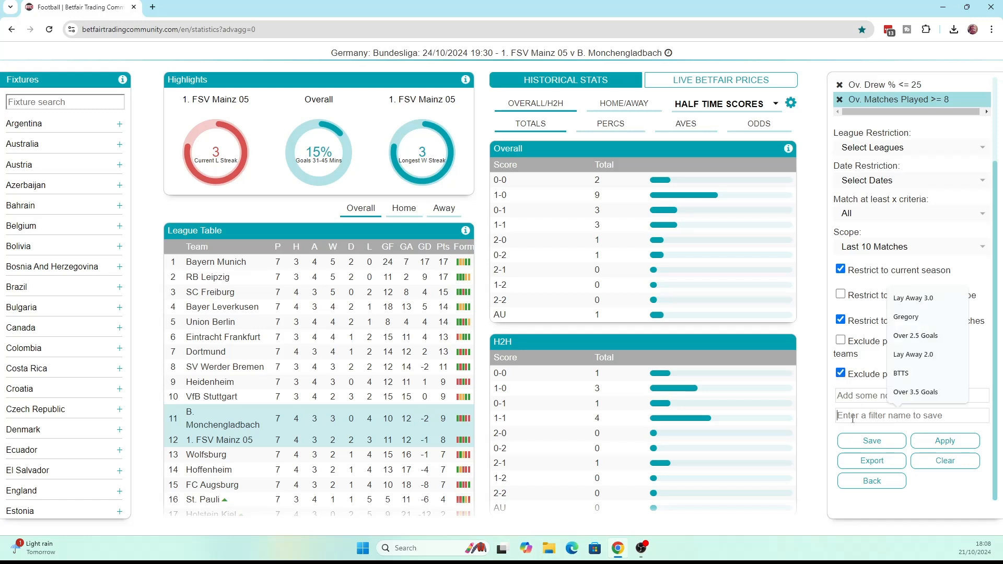
{"action": "left_click", "coordinate": [875, 376]}
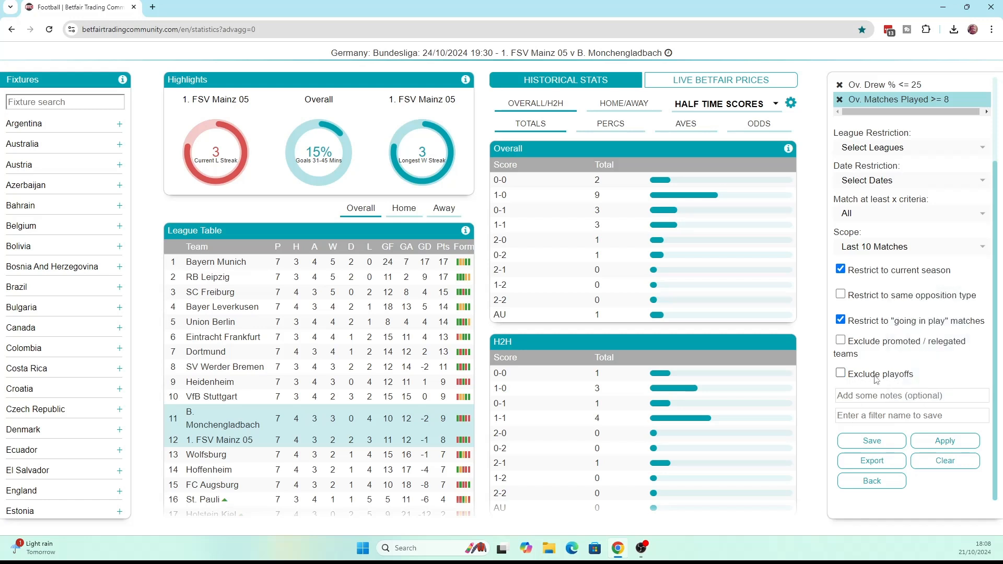
{"action": "left_click", "coordinate": [842, 375]}
Name the filter HT LTD and save it
{"action": "left_click", "coordinate": [870, 416]}
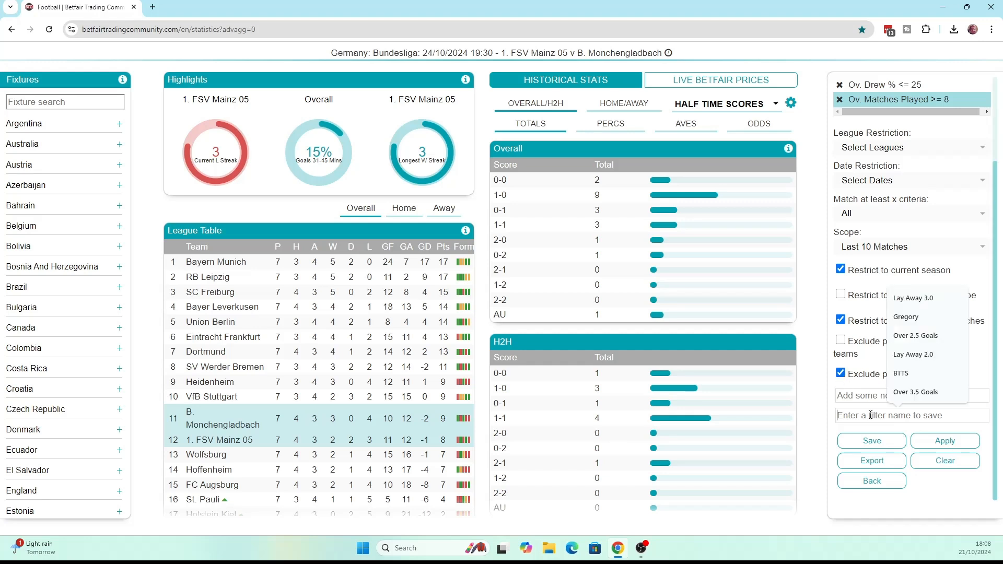
{"action": "type", "text": "HT LTD"}
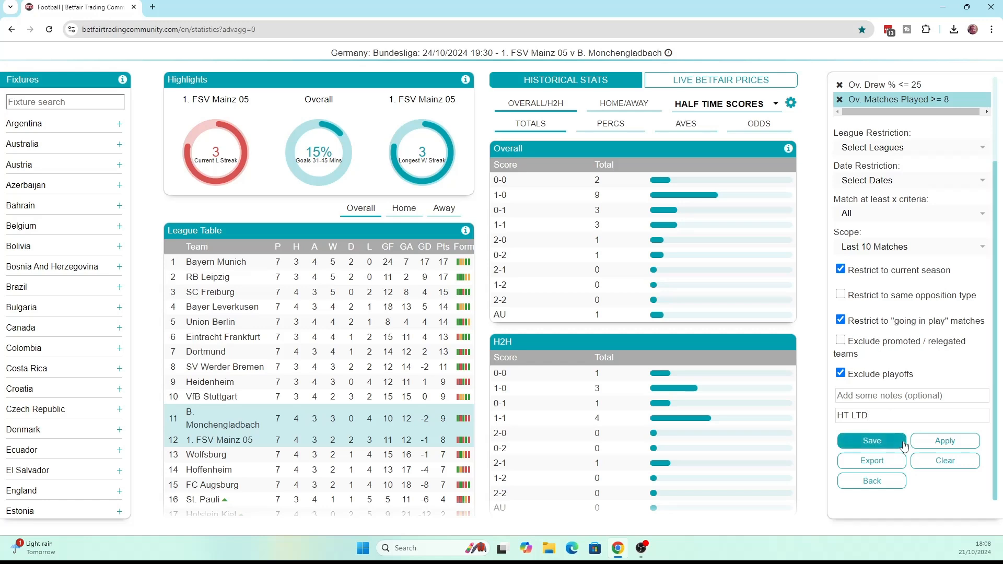
{"action": "left_click", "coordinate": [871, 442]}
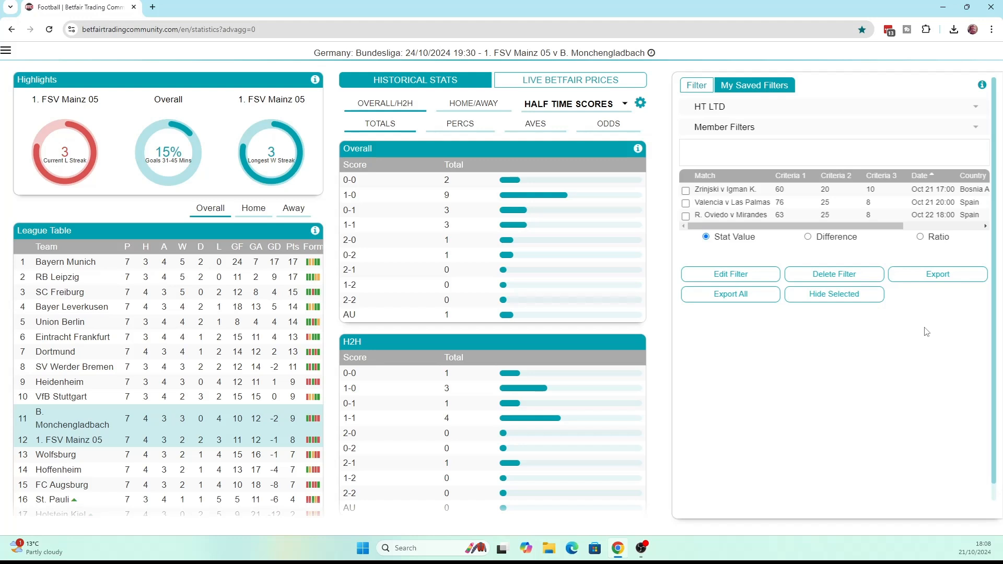
Open the Valencia v Las Palmas match from the HT LTD filter results and examine what Criteria 1 and Criteria 2 measure
{"action": "mouse_move", "coordinate": [782, 179]}
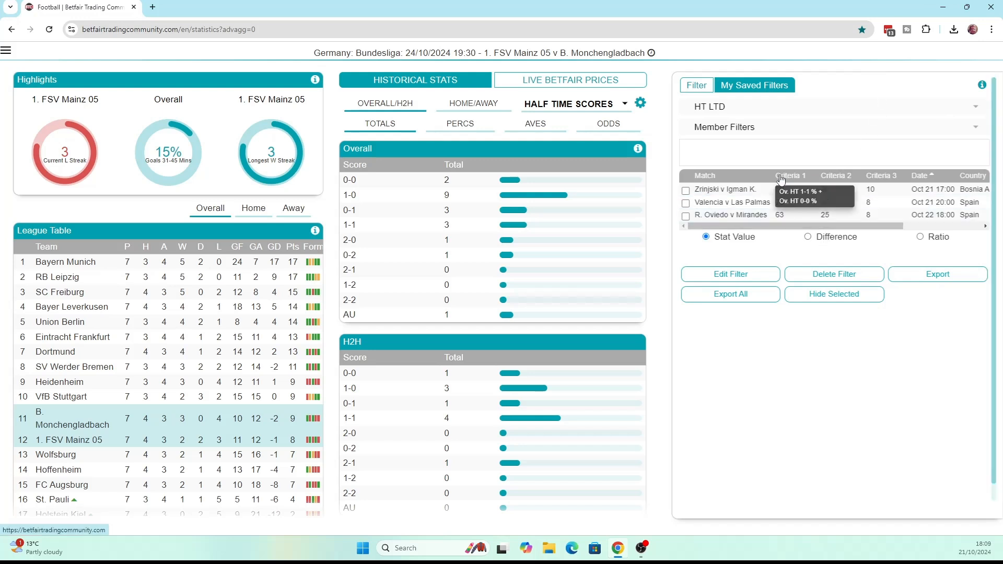
{"action": "left_click", "coordinate": [752, 205]}
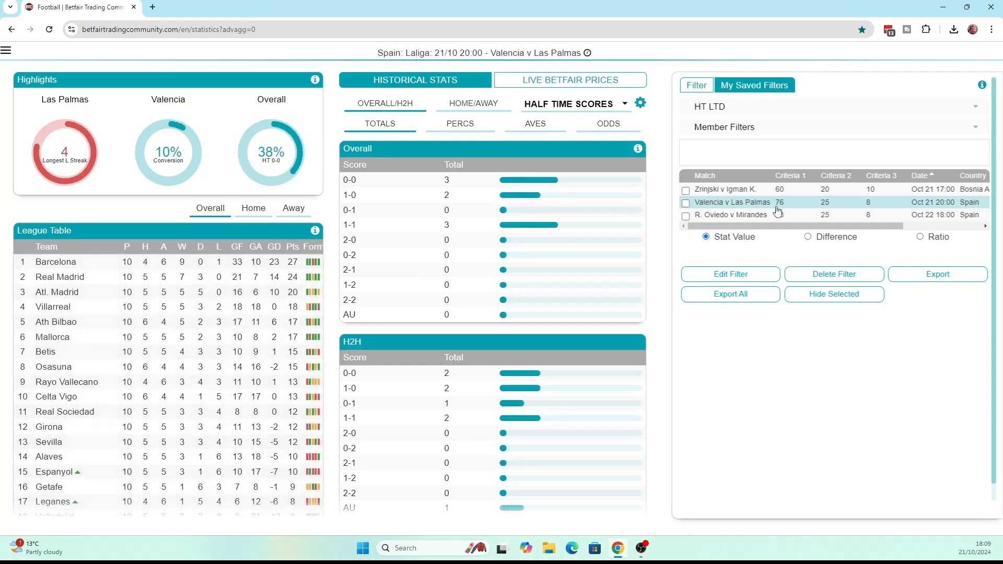
{"action": "mouse_move", "coordinate": [784, 180]}
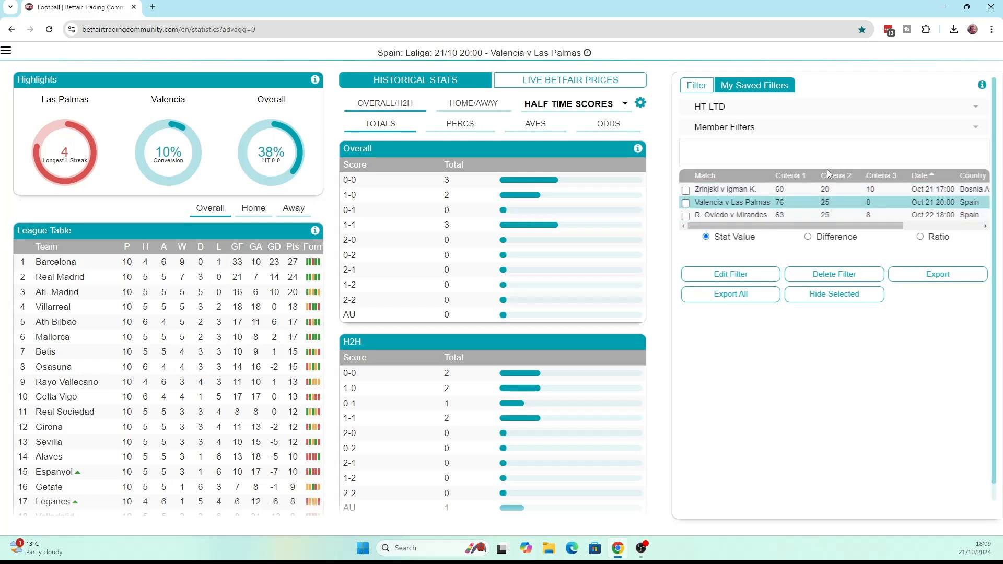
{"action": "mouse_move", "coordinate": [827, 177]}
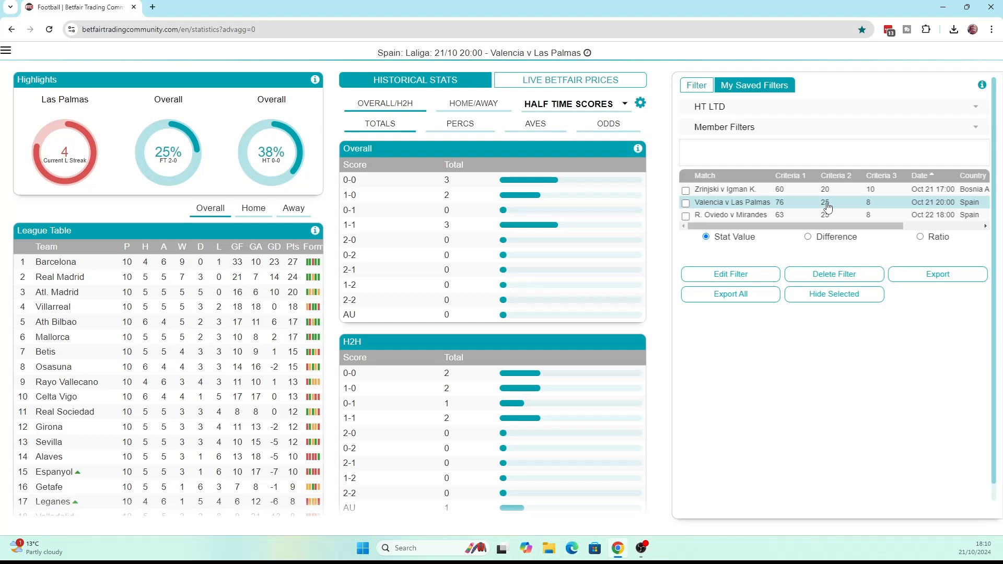
Export the matches found by the saved HT LTD filter
{"action": "left_click", "coordinate": [828, 207]}
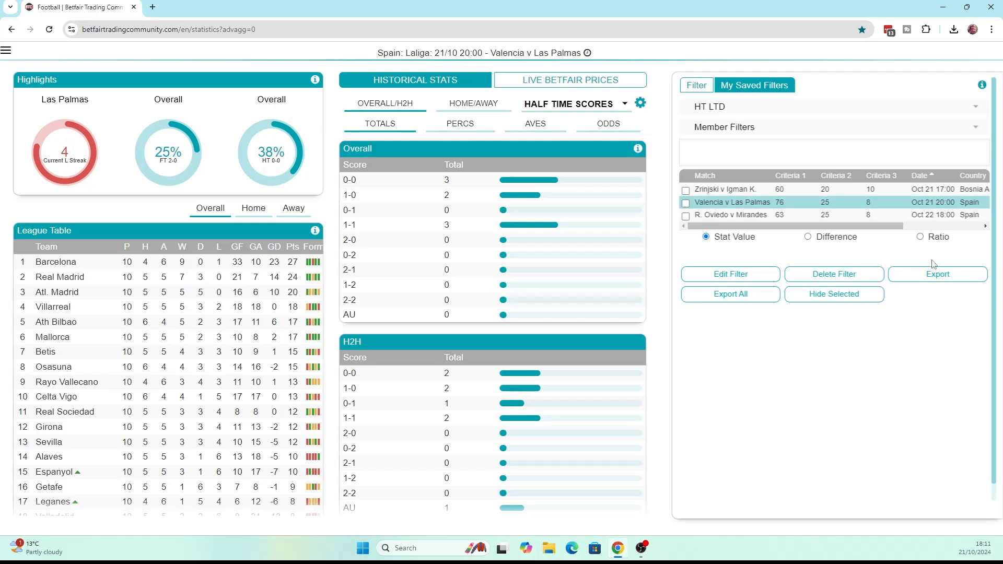
{"action": "left_click", "coordinate": [940, 275]}
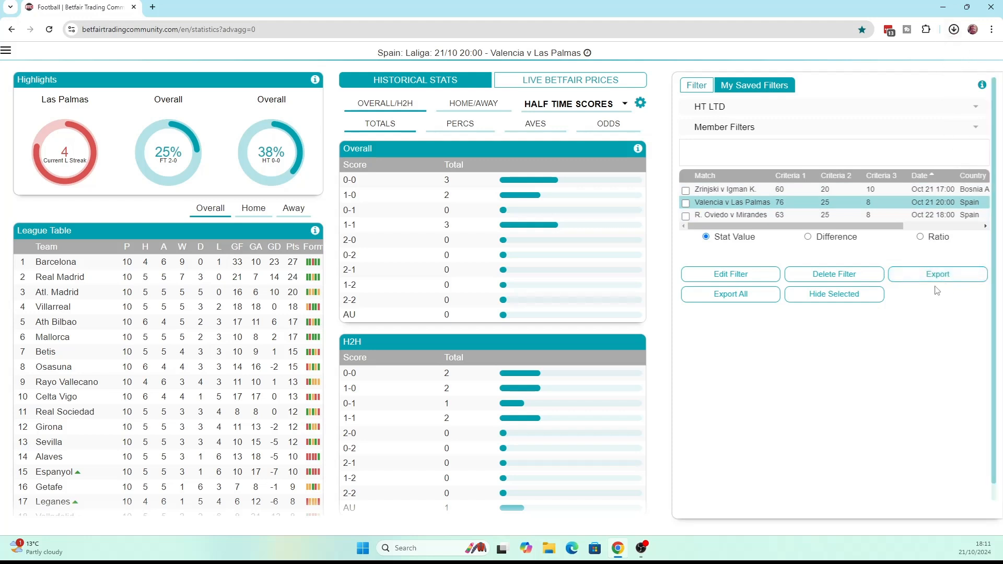